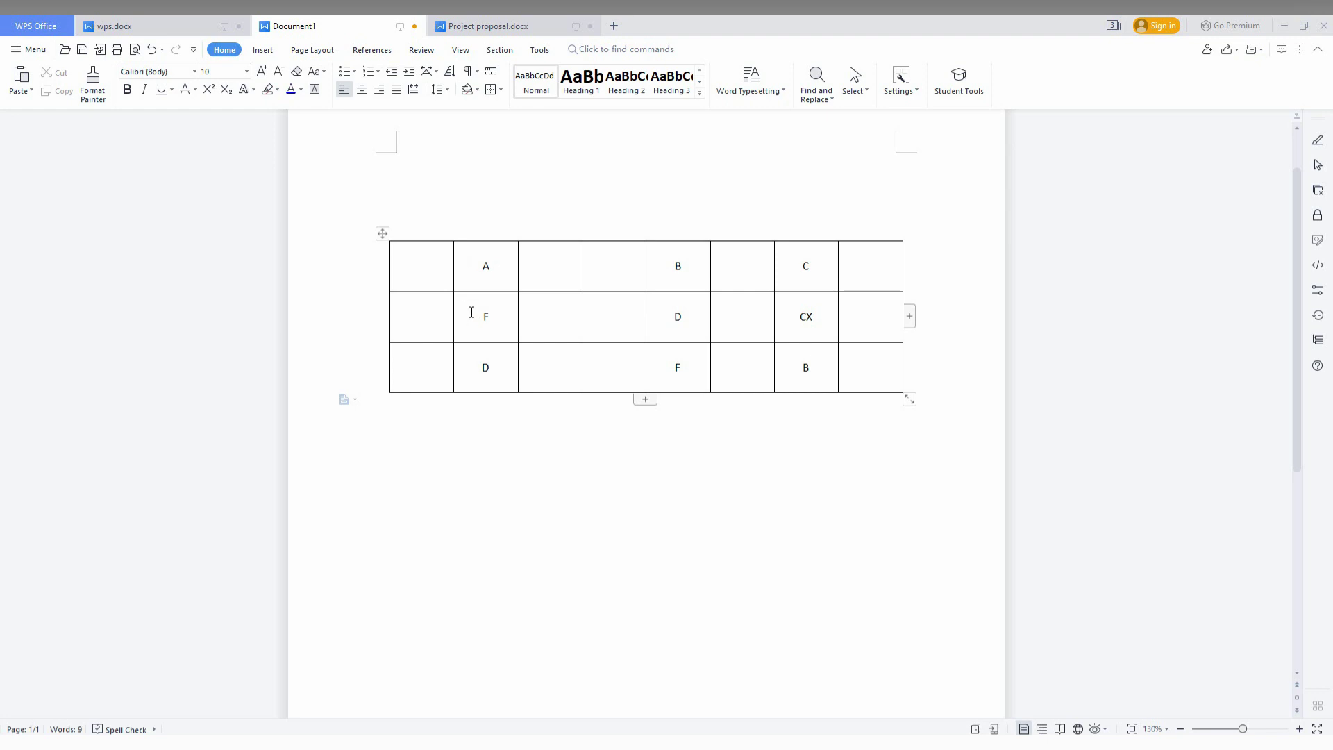
# Insert an empty row above the A-B-C row, giving a four-row, eight-column table
pyautogui.click(471, 311)
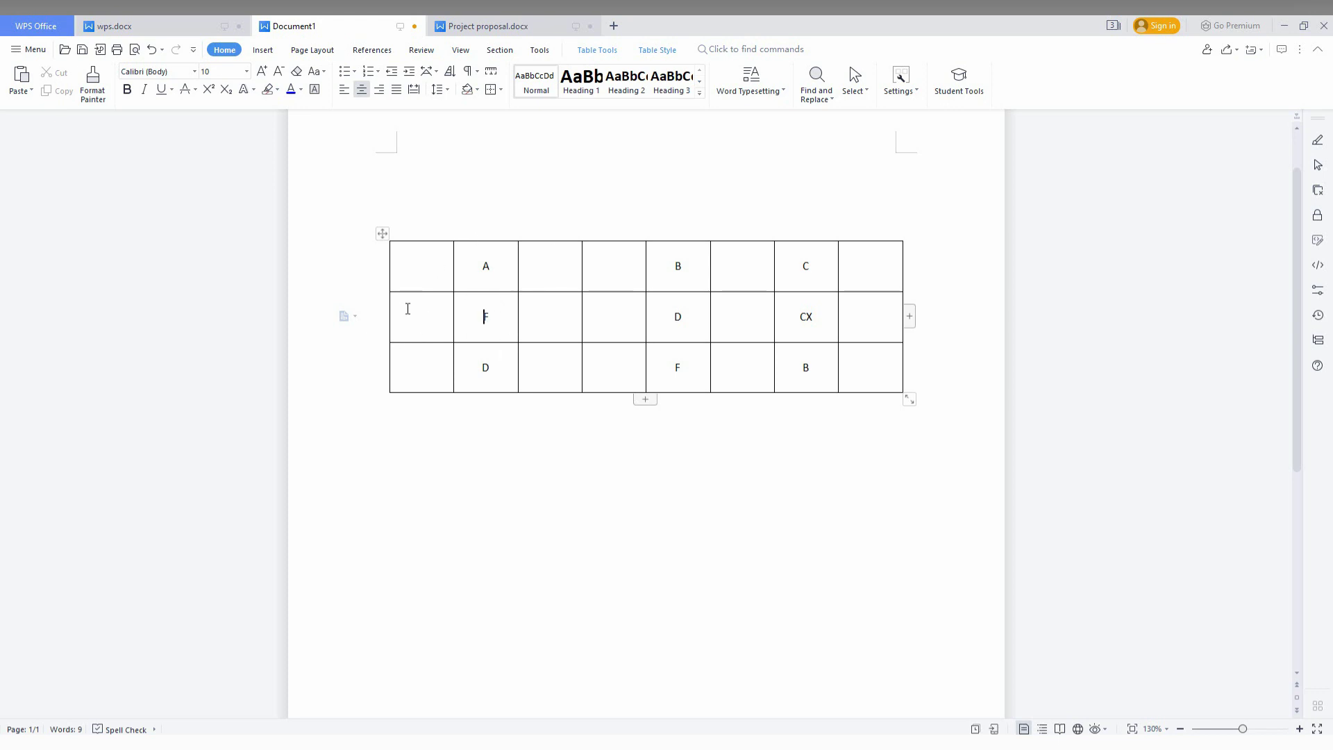
pyautogui.click(656, 317)
pyautogui.click(496, 270)
pyautogui.rightClick(498, 263)
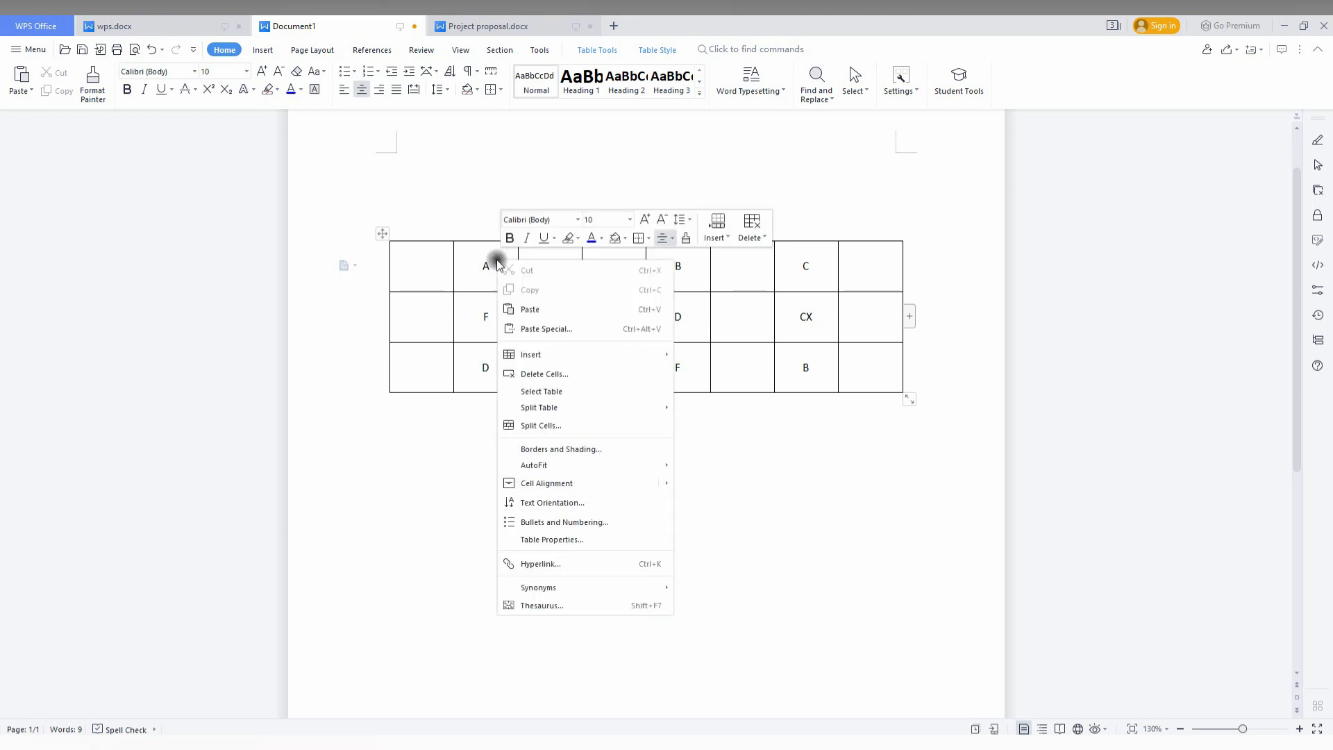
pyautogui.moveTo(532, 354)
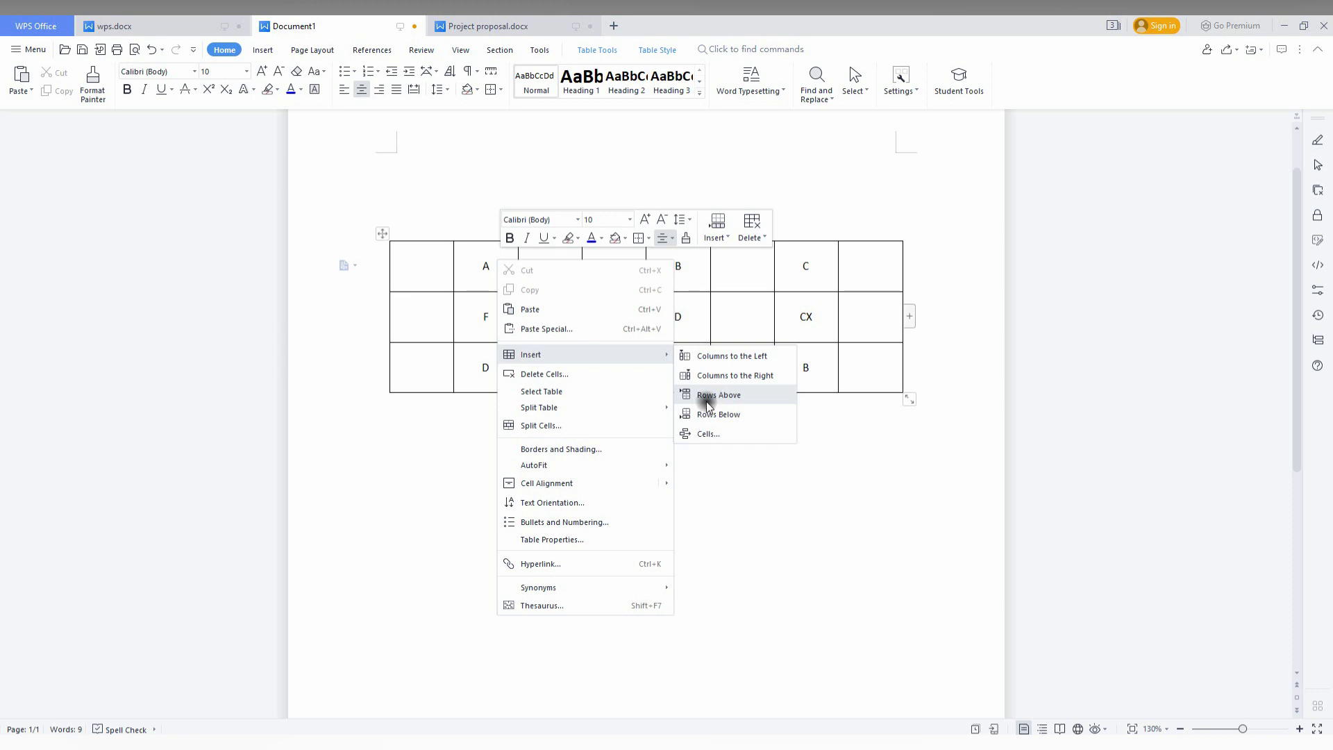
pyautogui.click(705, 397)
pyautogui.click(566, 313)
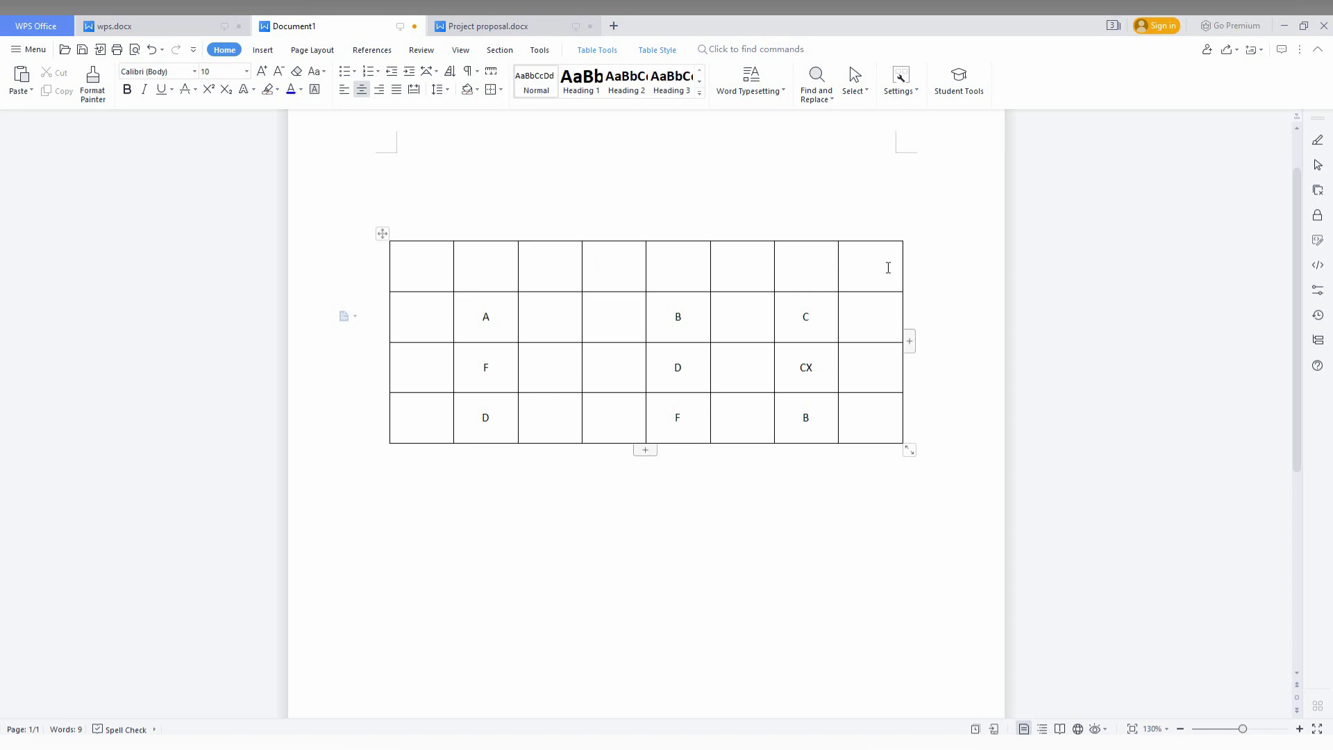
pyautogui.click(494, 324)
# Insert an empty row below the A-B-C row, above the F-D-CX row
pyautogui.rightClick(493, 323)
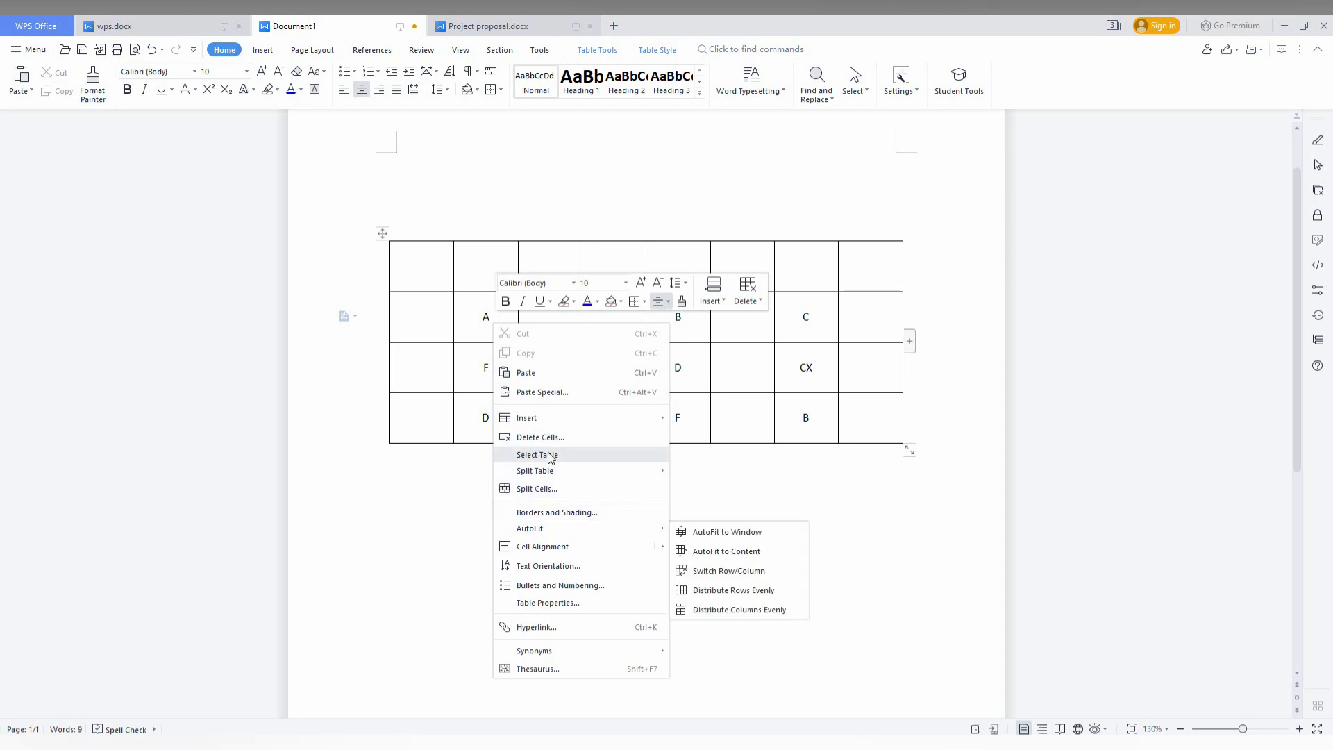
pyautogui.moveTo(562, 417)
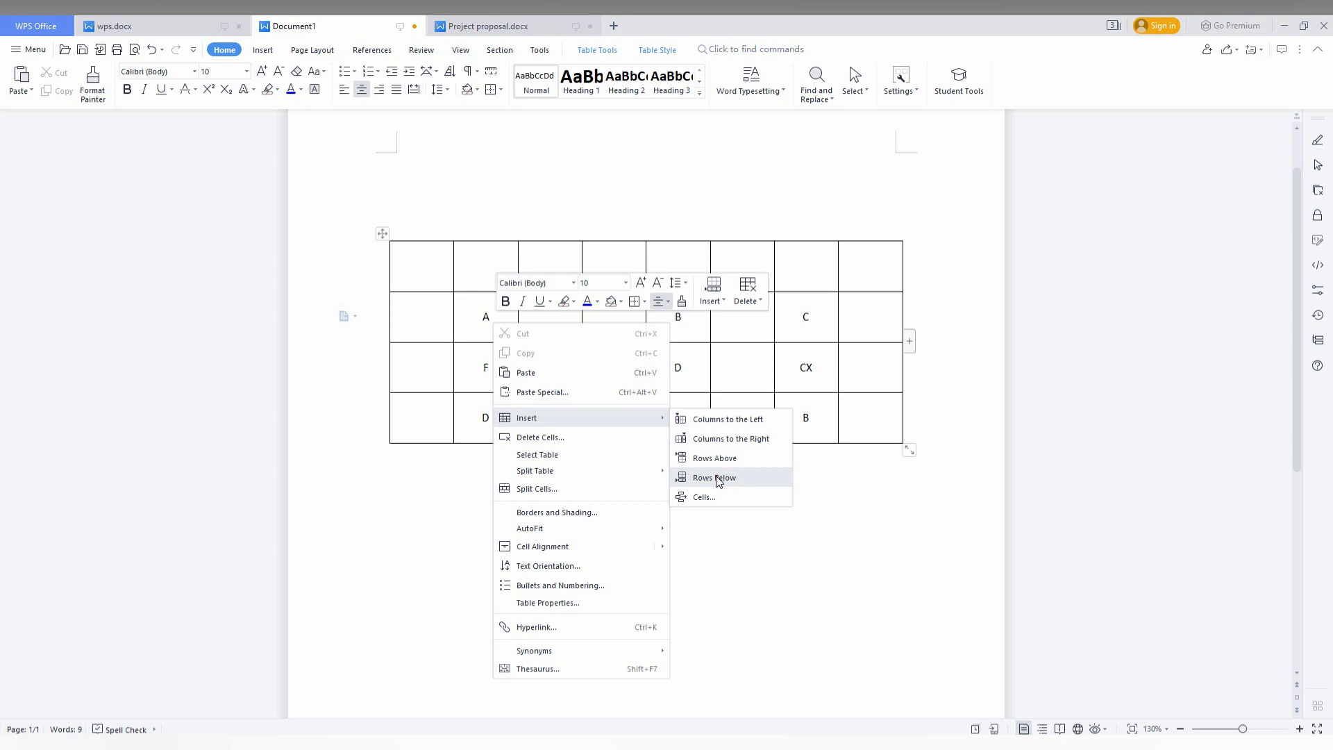
pyautogui.click(720, 476)
pyautogui.click(514, 370)
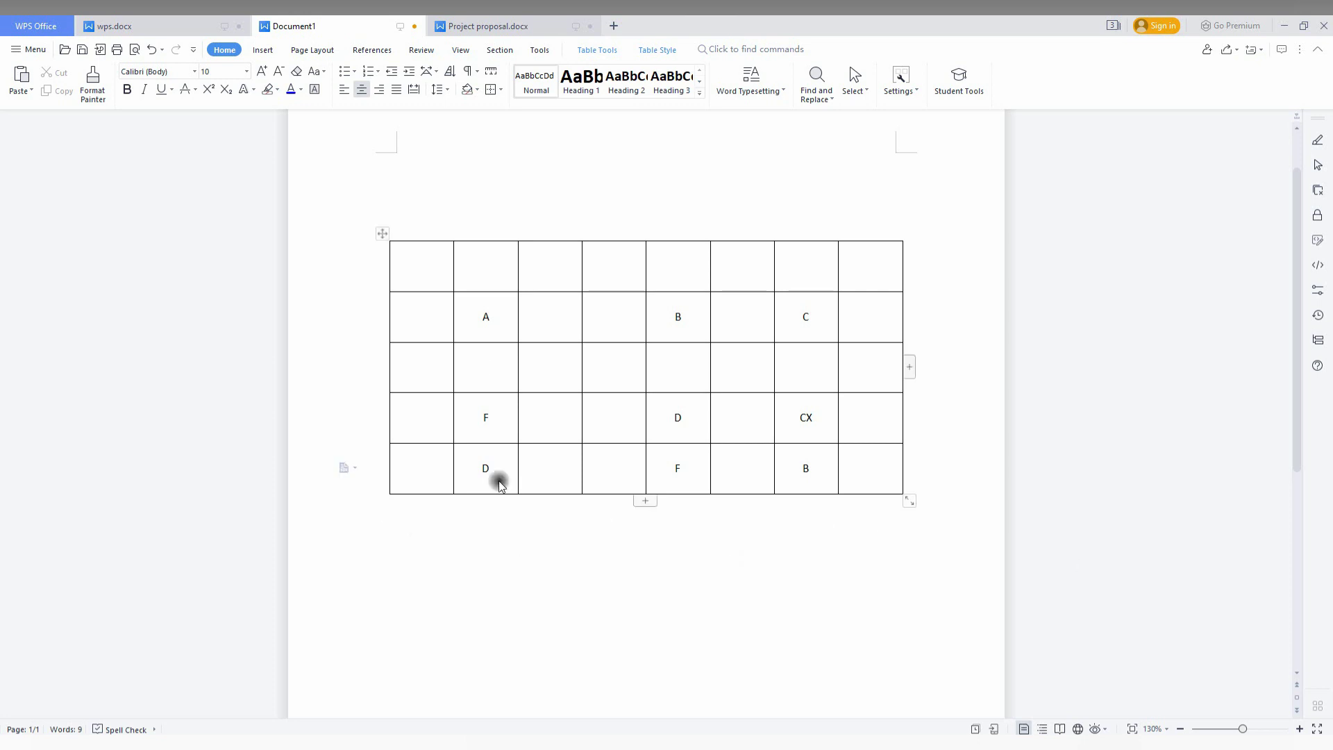
# Insert an empty row beneath the bottom D-F-B row, making six rows
pyautogui.rightClick(499, 480)
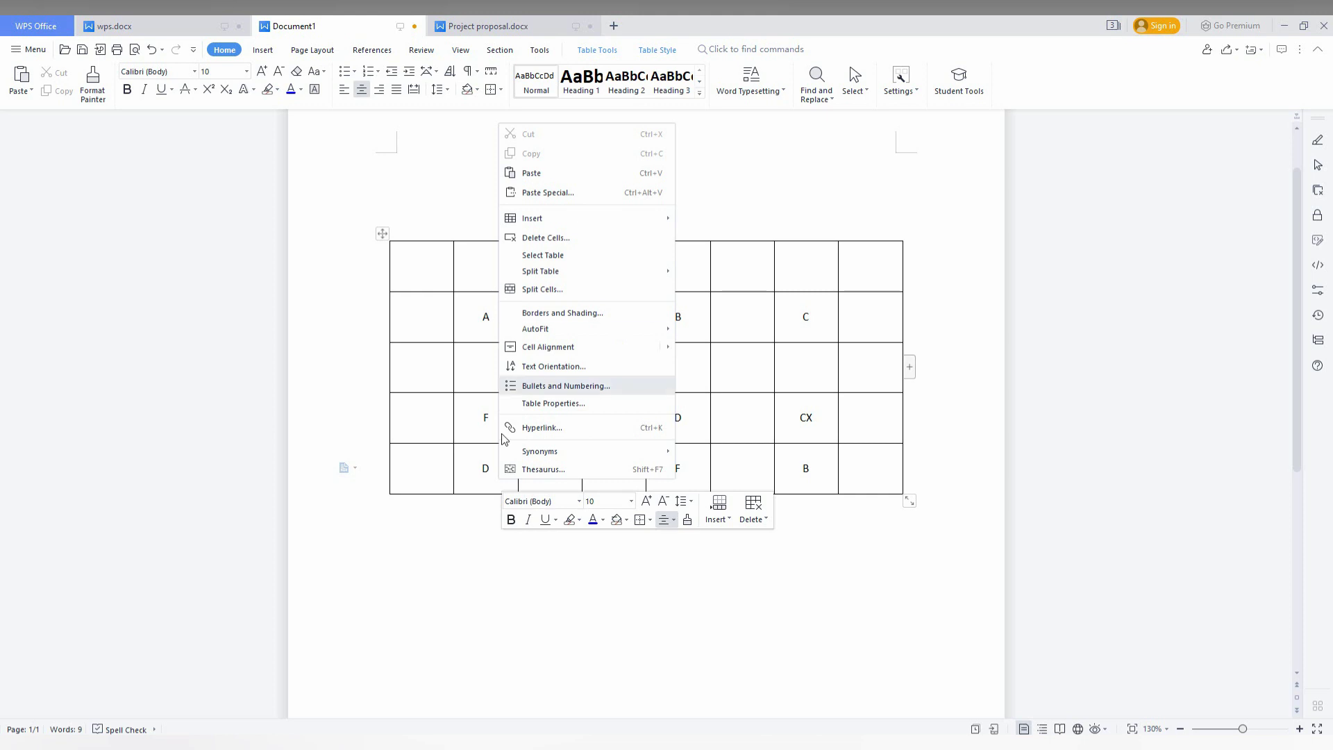
pyautogui.click(482, 474)
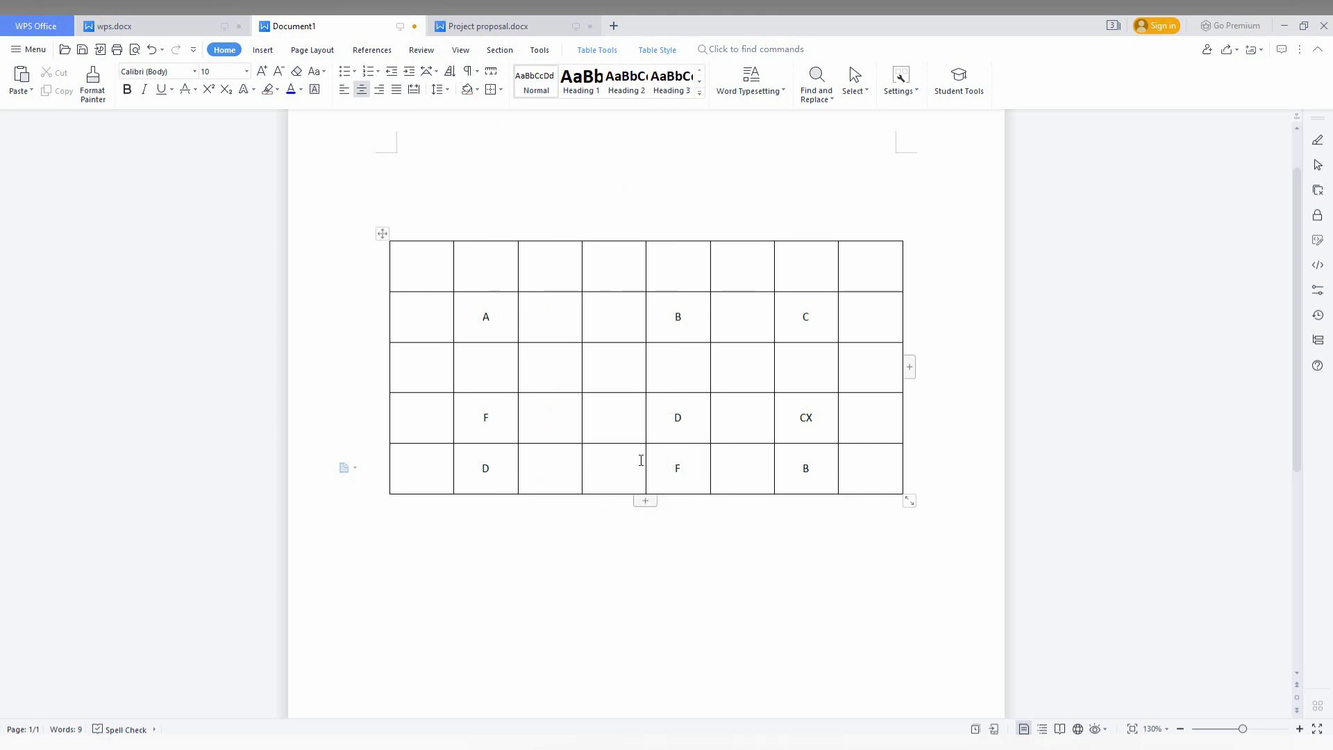
pyautogui.click(830, 474)
pyautogui.rightClick(827, 473)
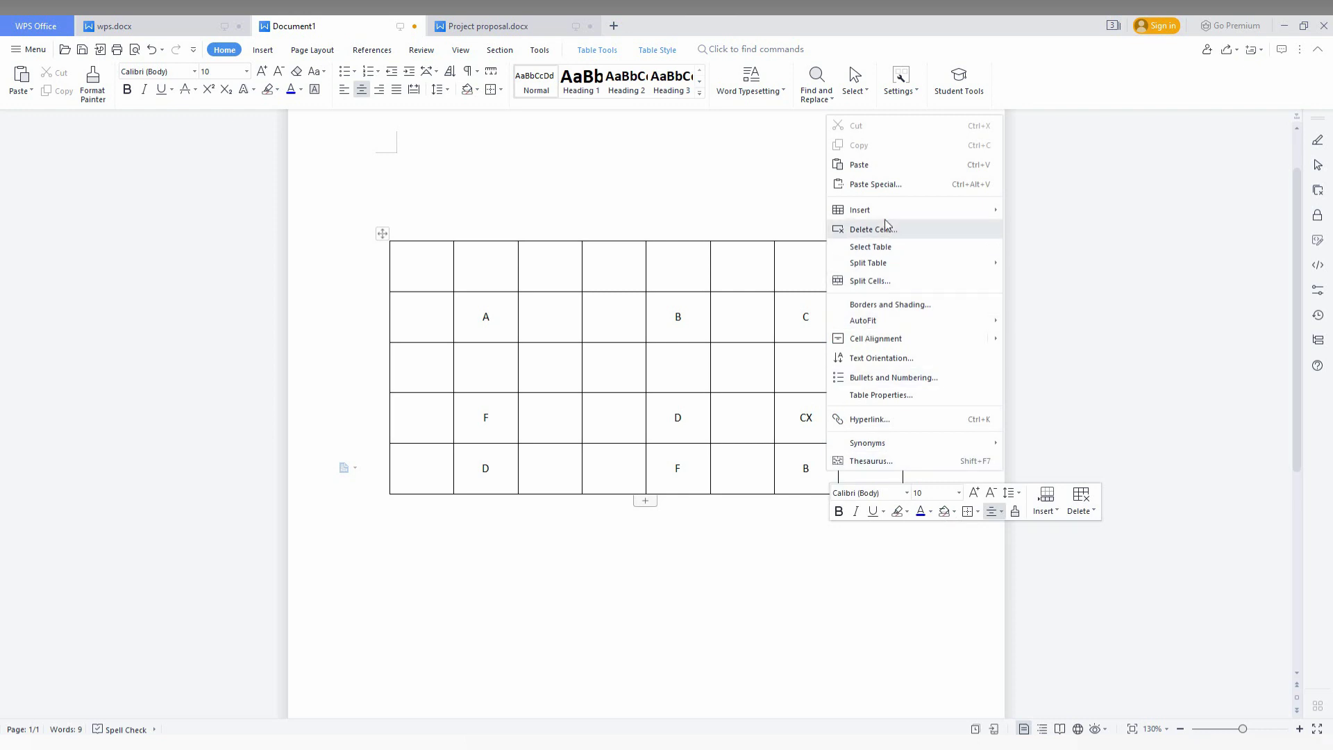
pyautogui.moveTo(861, 209)
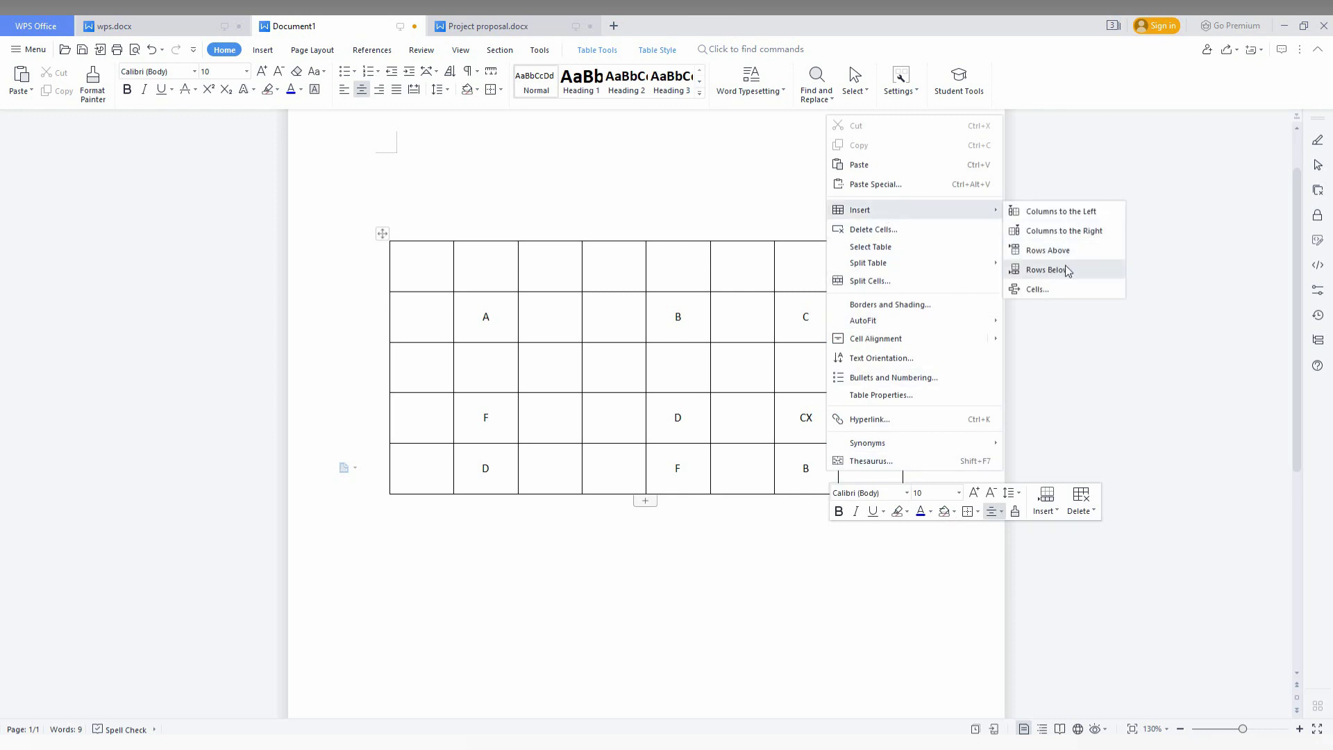
pyautogui.click(1065, 270)
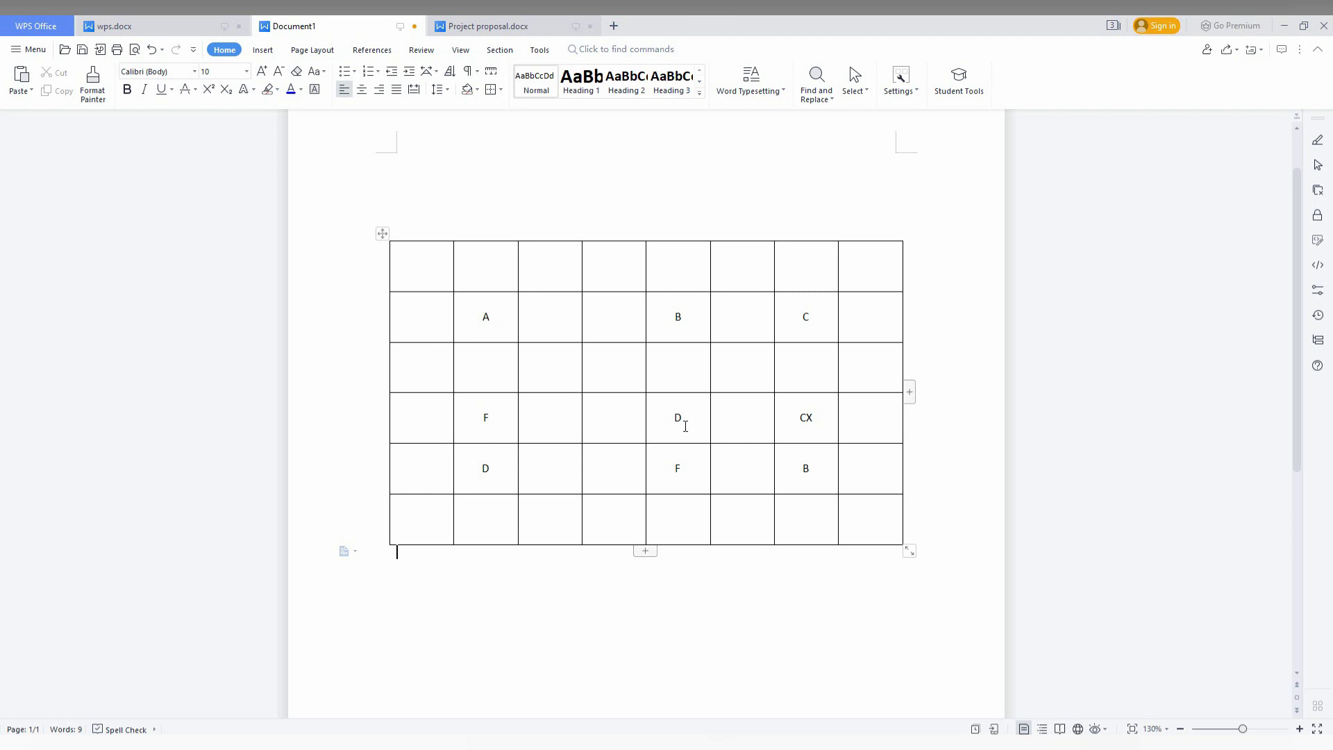
pyautogui.scroll(1, 686, 425)
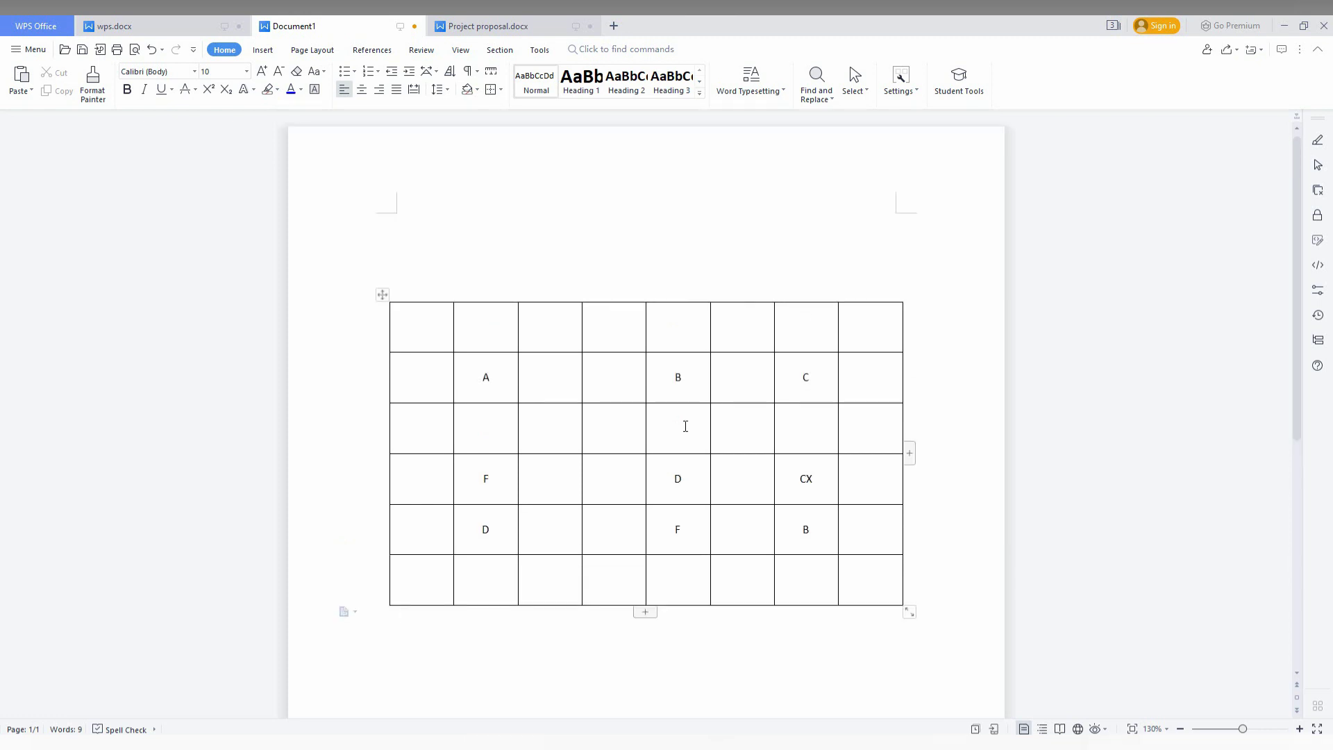
pyautogui.scroll(-2, 685, 425)
# Insert an empty row below the bottom row and another above the top row
pyautogui.click(497, 452)
pyautogui.rightClick(497, 452)
pyautogui.moveTo(532, 189)
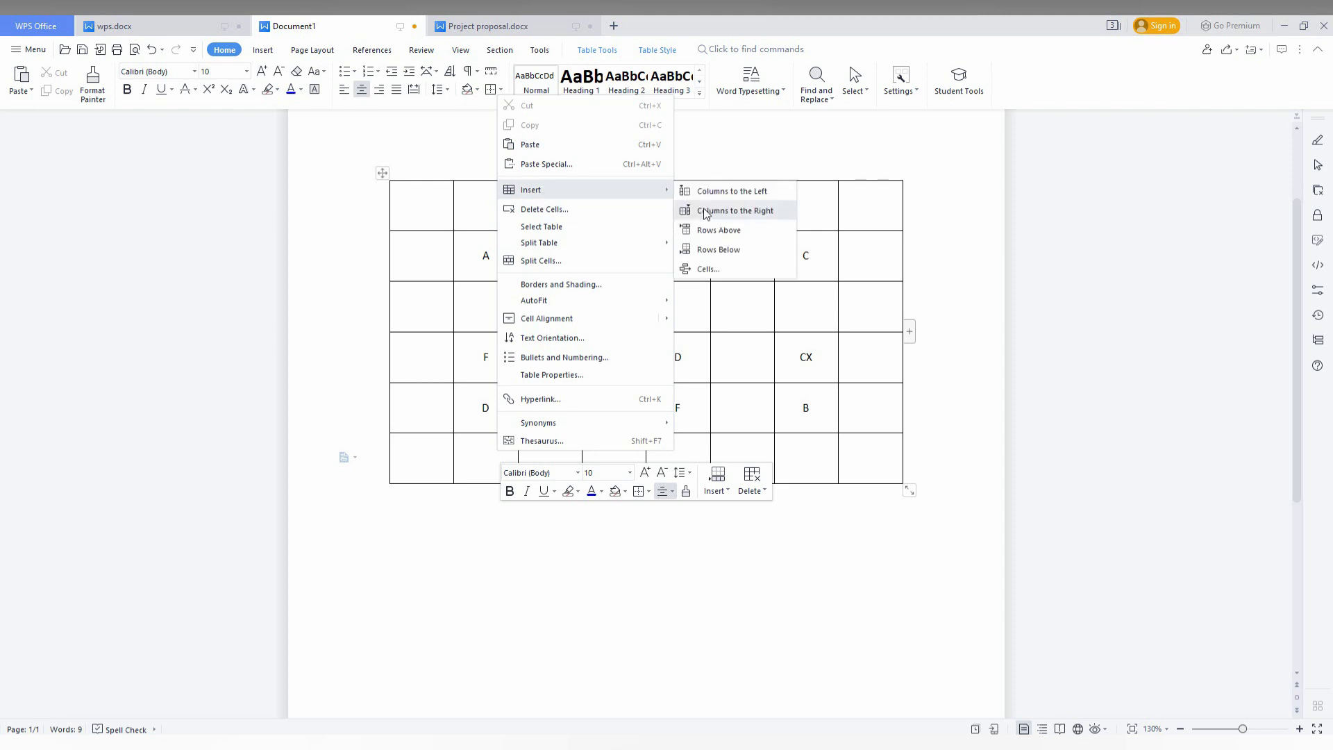
pyautogui.click(721, 252)
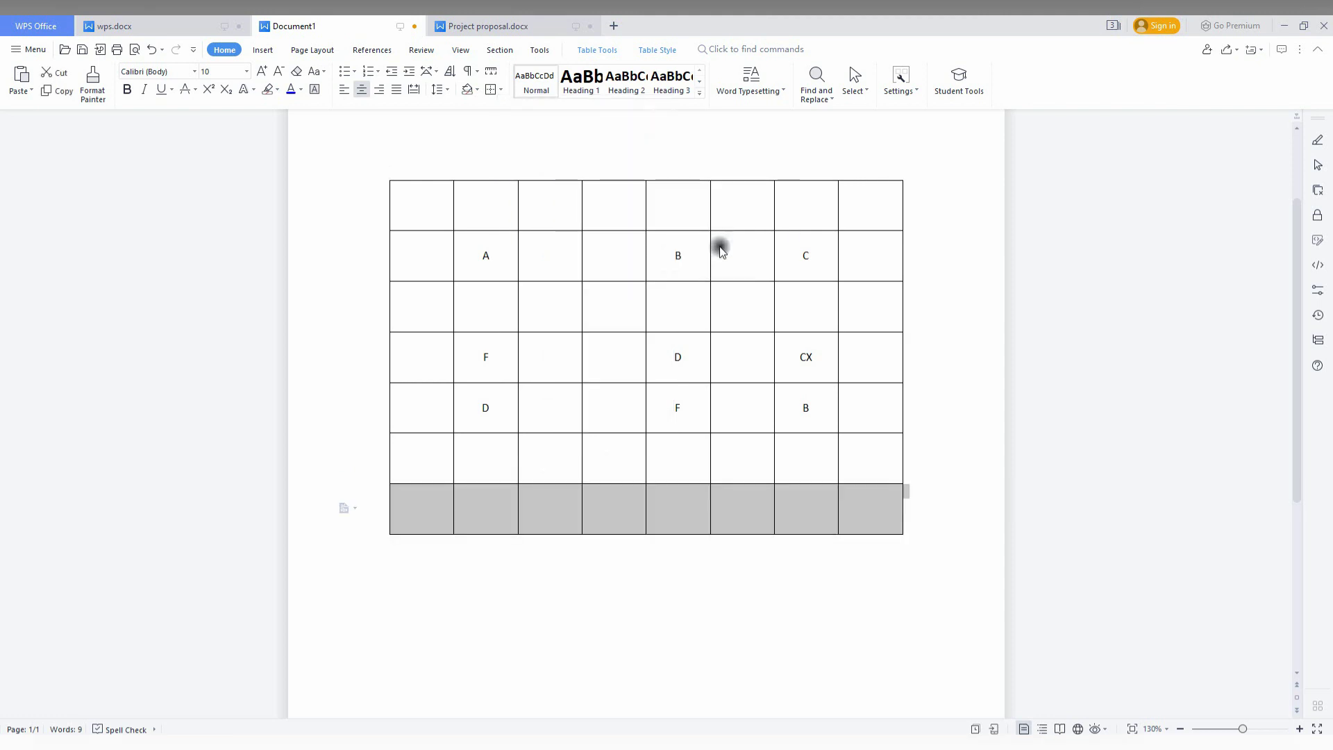
pyautogui.rightClick(555, 207)
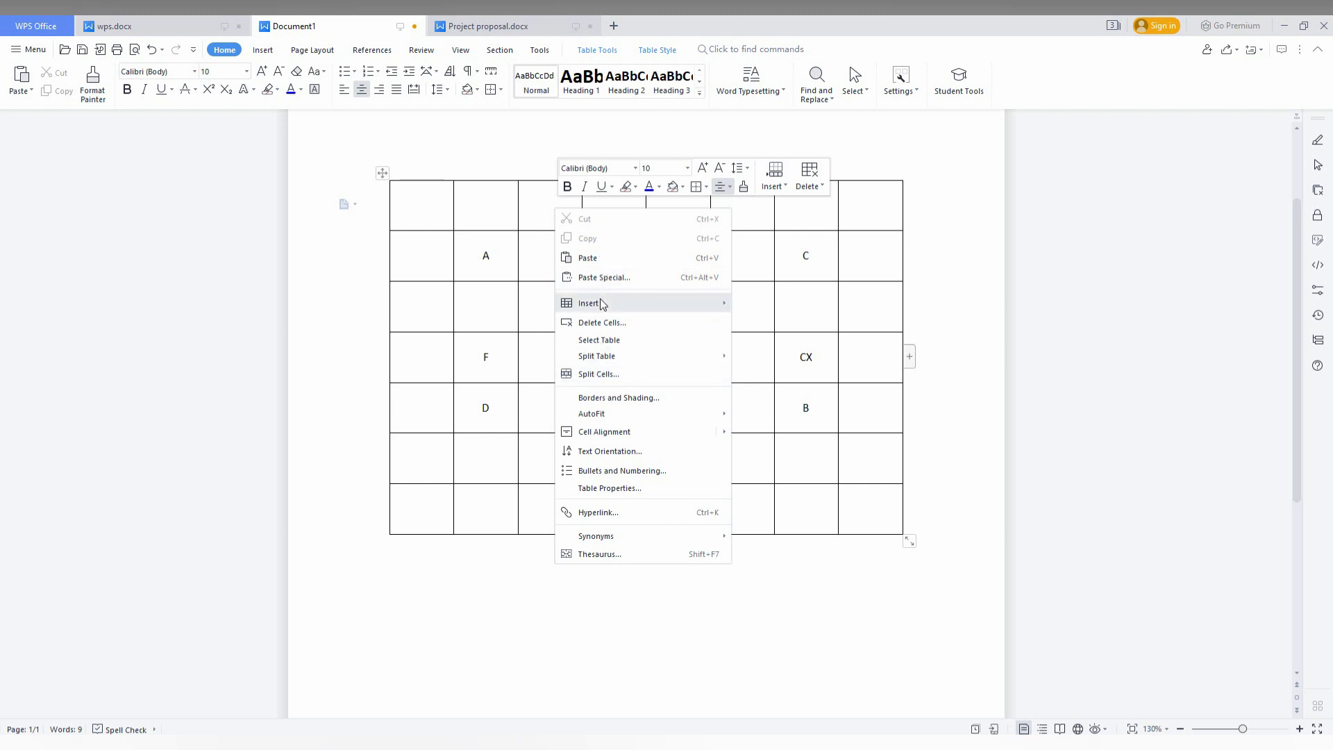
pyautogui.moveTo(589, 303)
pyautogui.click(806, 340)
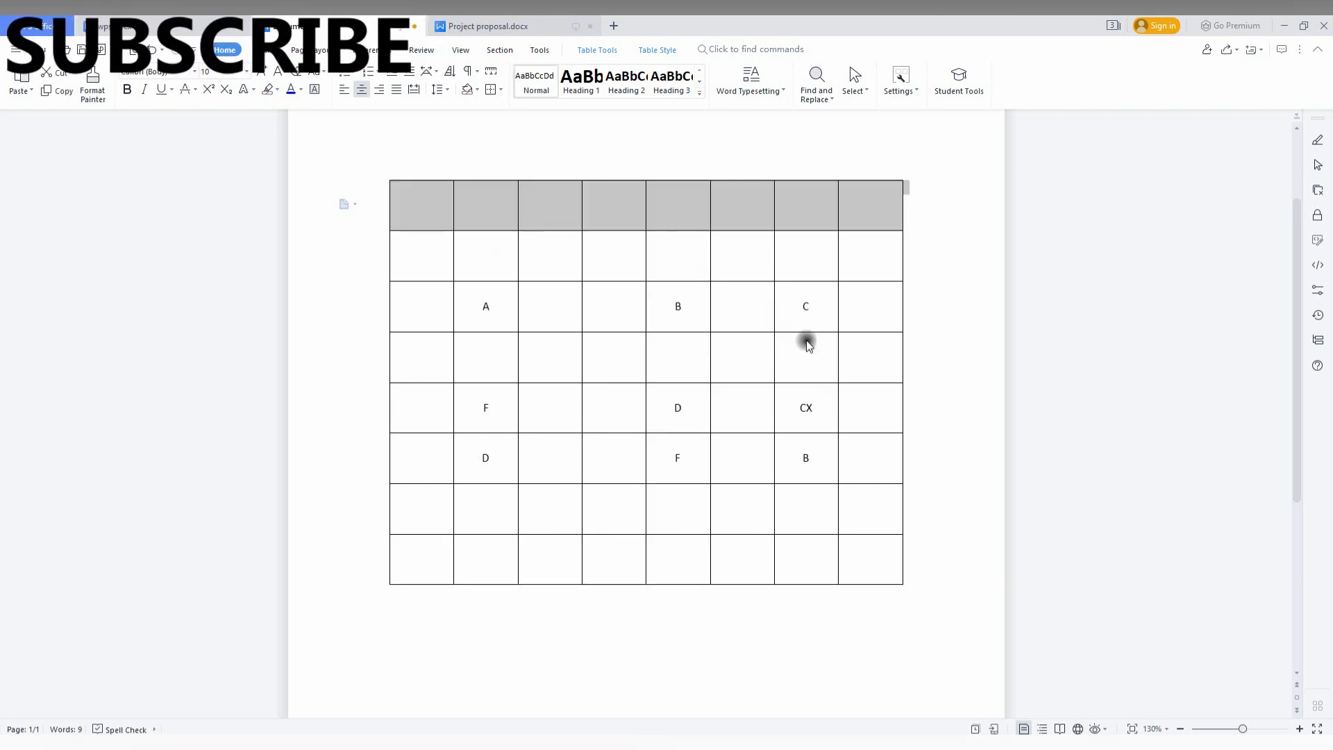